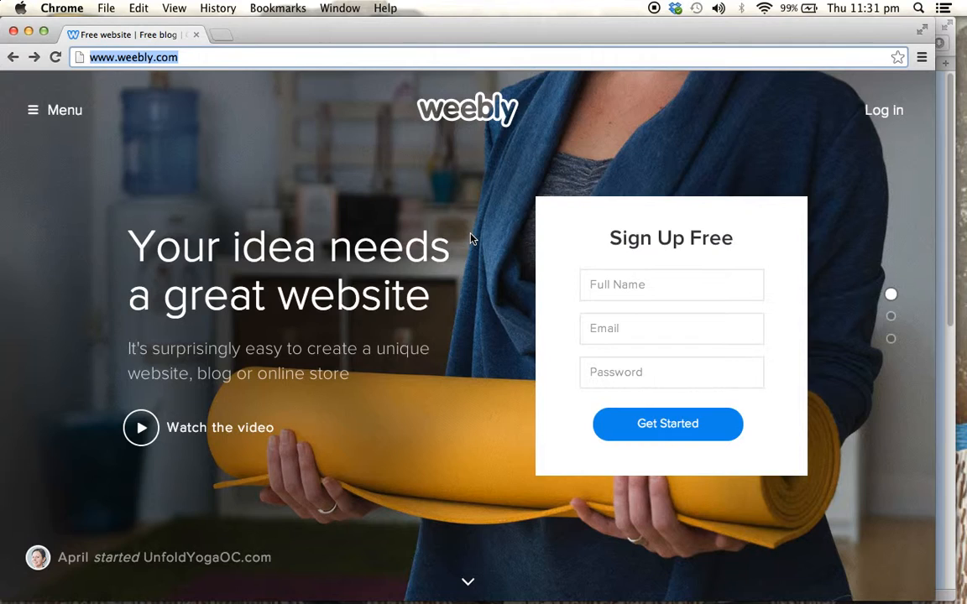
# Look over the Weebly home page and the full name, email and password fields of its free sign-up form
pyautogui.click(471, 239)
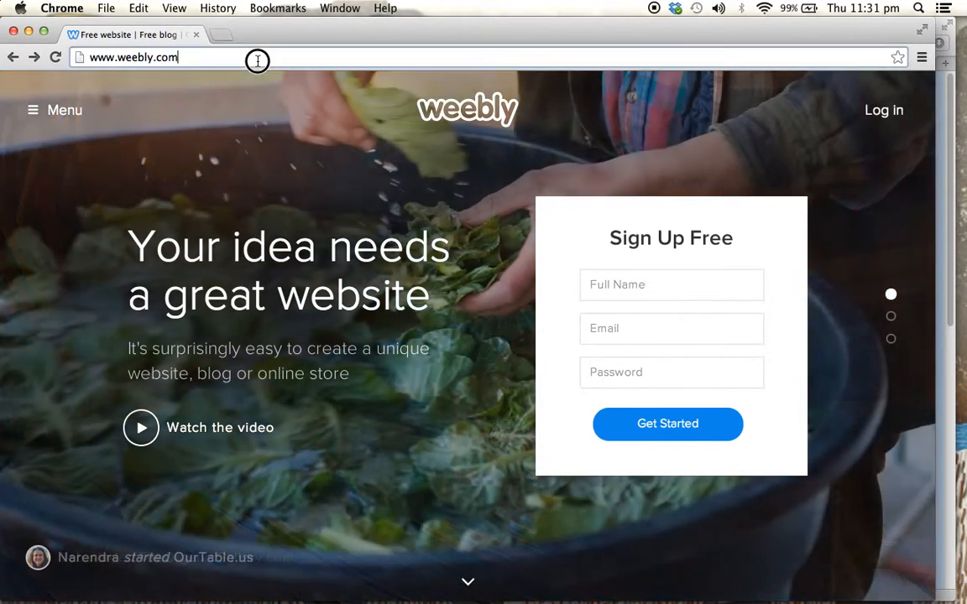
pyautogui.click(254, 58)
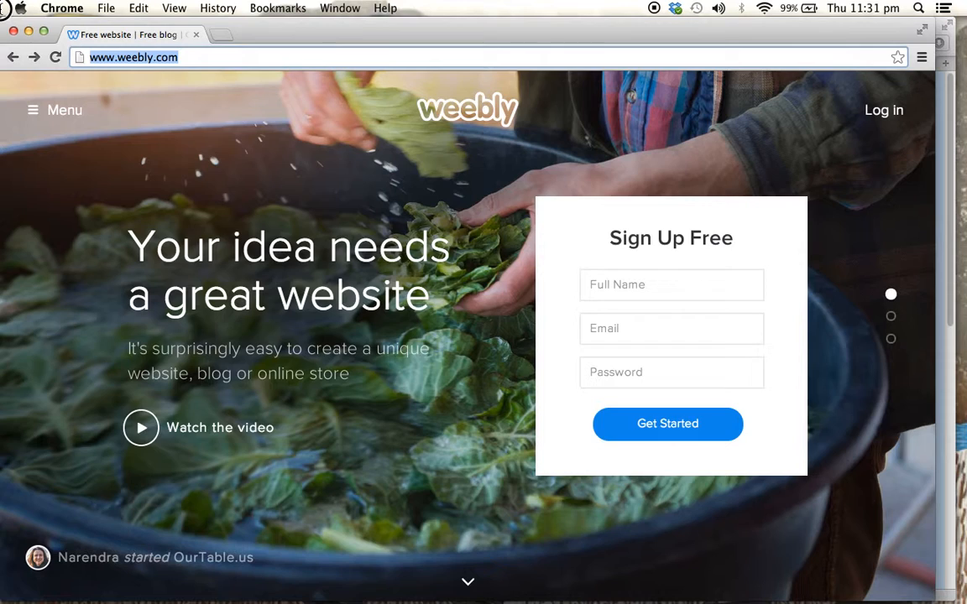
pyautogui.click(335, 225)
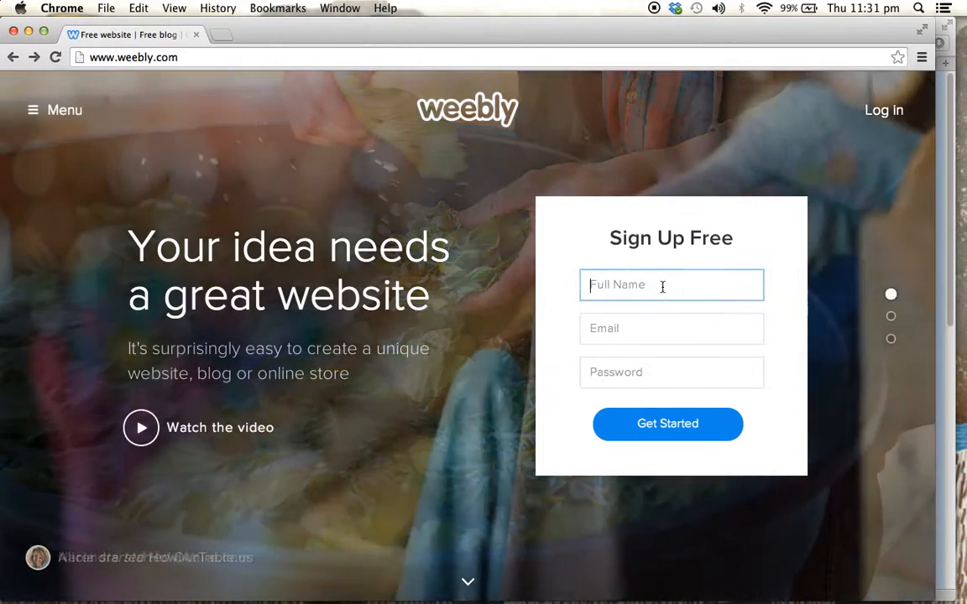
pyautogui.click(662, 332)
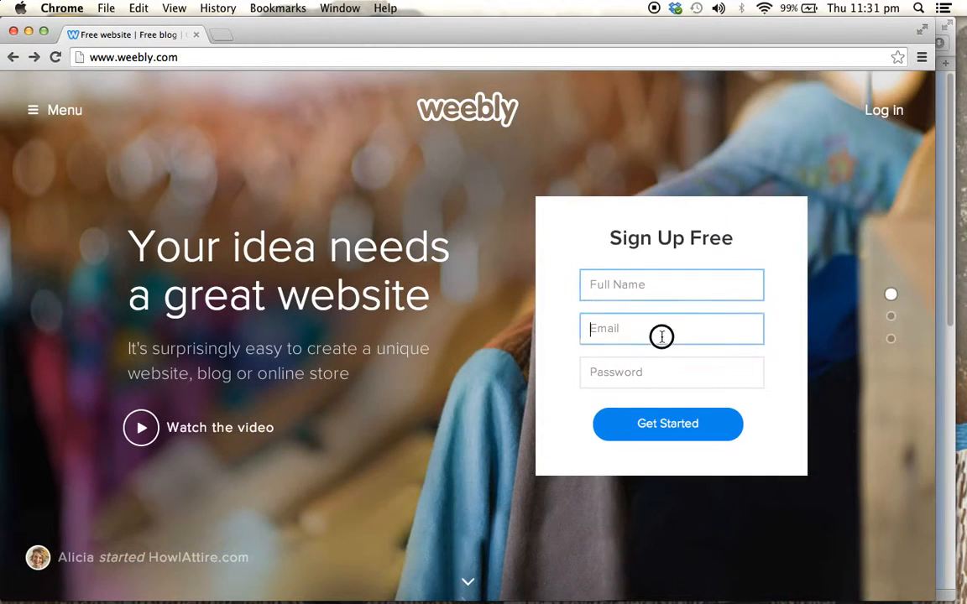
pyautogui.click(658, 373)
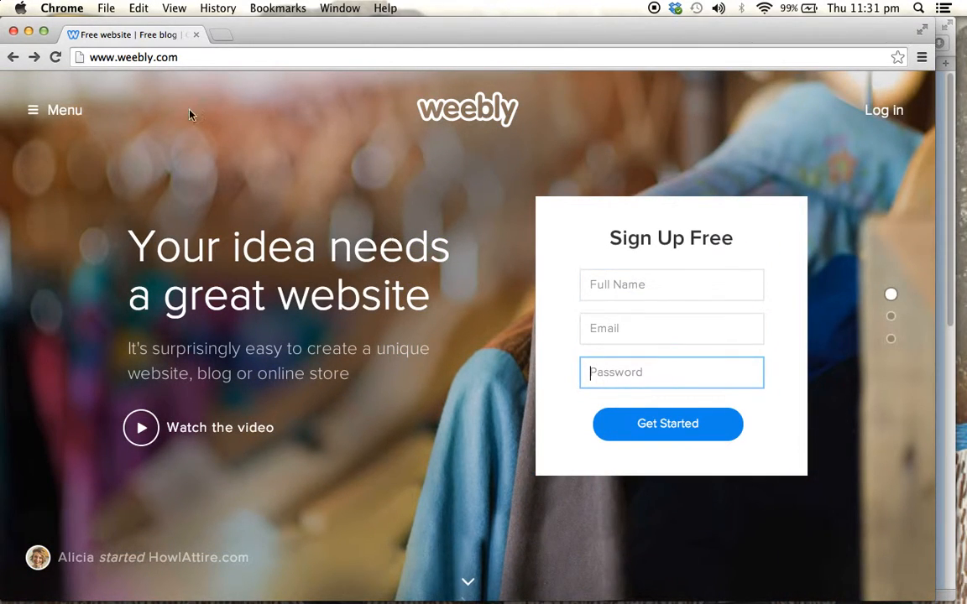
# Switch to Safari and open the Online Teaching Resources site in the editor to view its start page and navigation menu
pyautogui.click(27, 31)
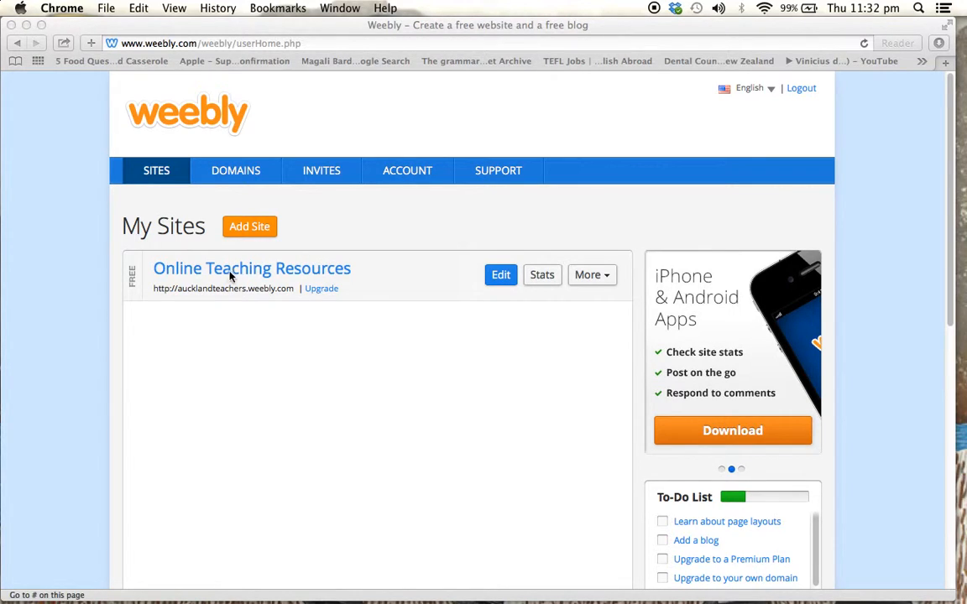
pyautogui.click(497, 284)
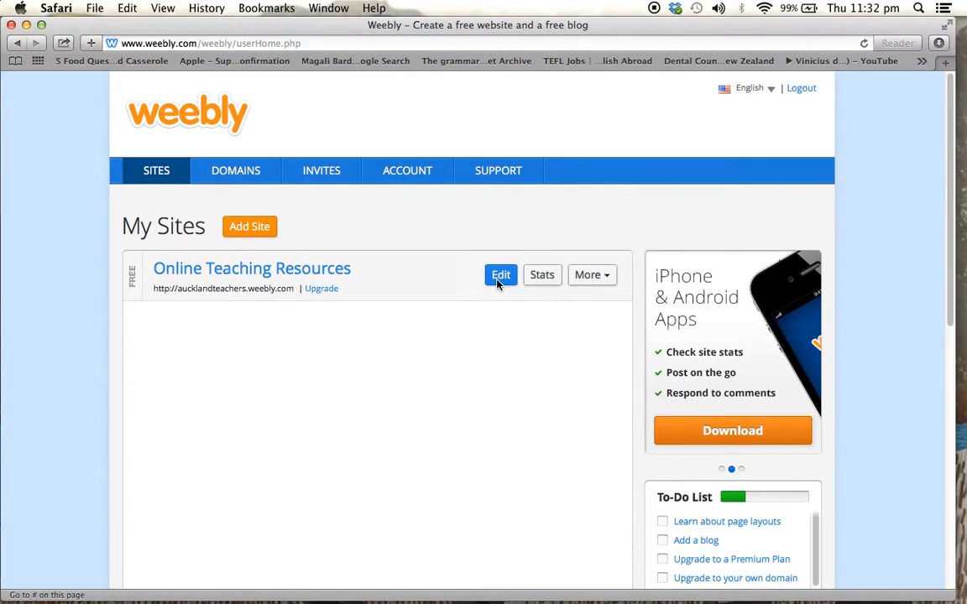
pyautogui.click(502, 276)
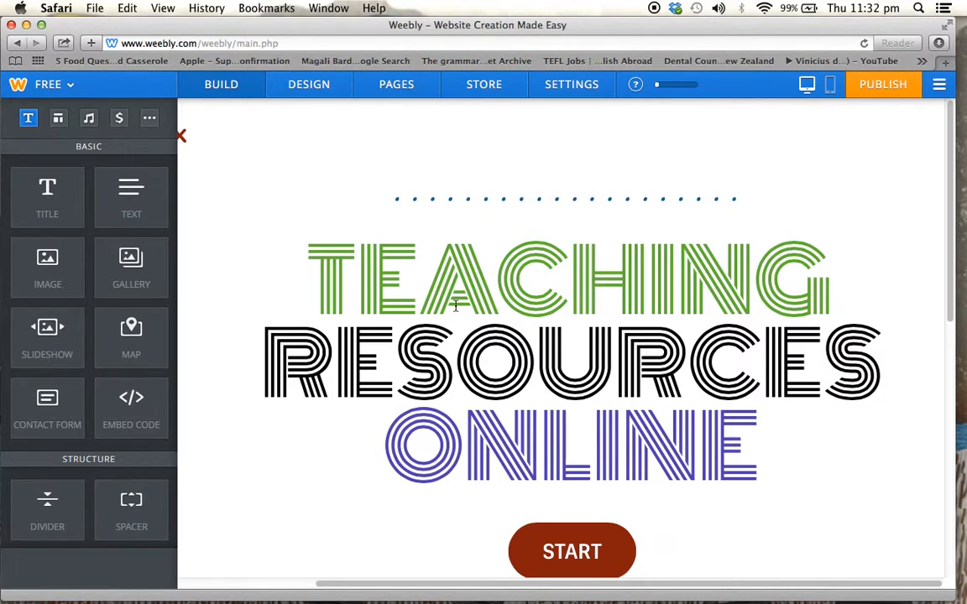
pyautogui.scroll(-4, 456, 306)
pyautogui.hscroll(-2, 455, 309)
pyautogui.scroll(4, 456, 309)
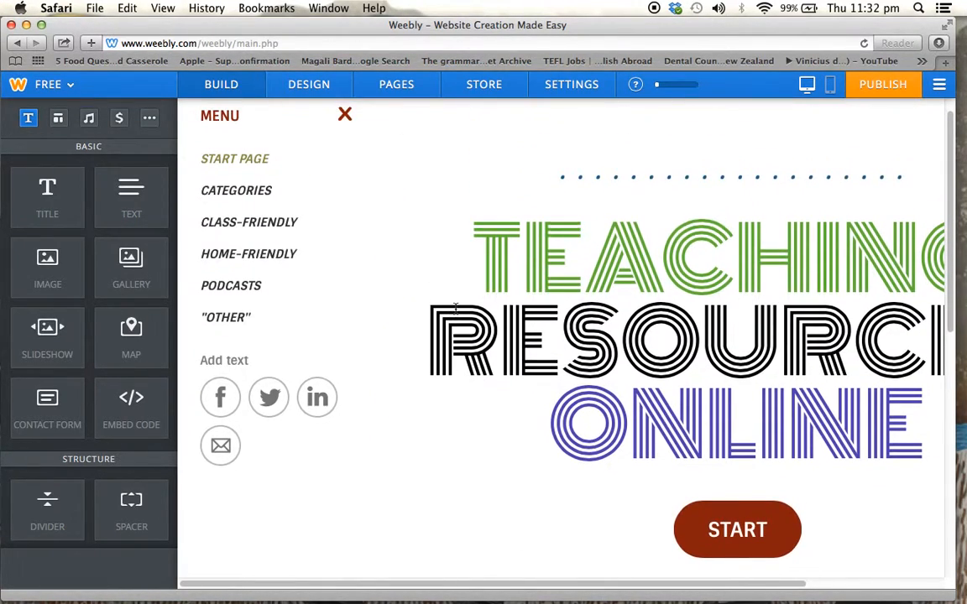
pyautogui.scroll(1, 456, 307)
pyautogui.hscroll(2, 478, 307)
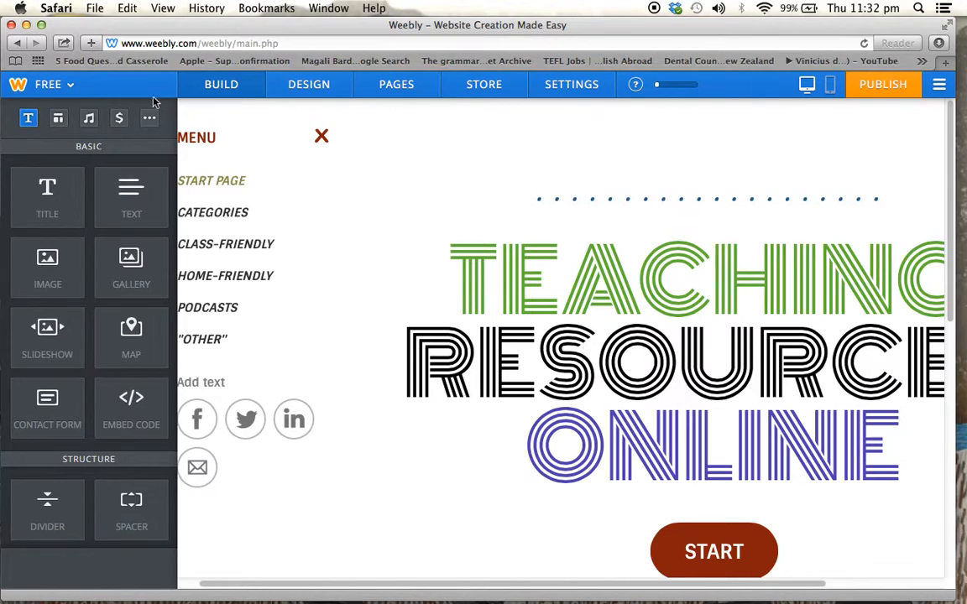
# Return to My Sites and add a new site with Site as its focus
pyautogui.click(19, 43)
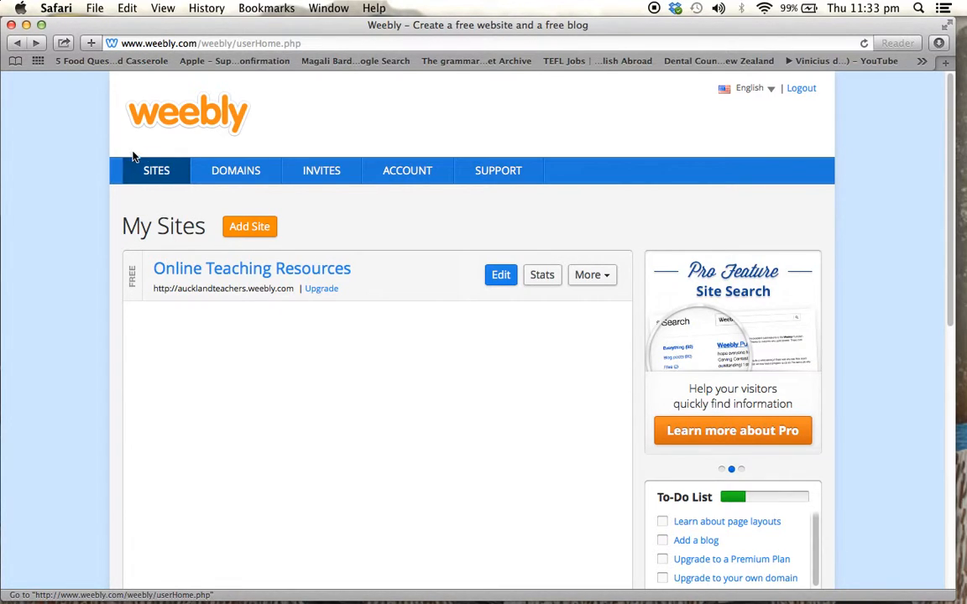
pyautogui.click(250, 227)
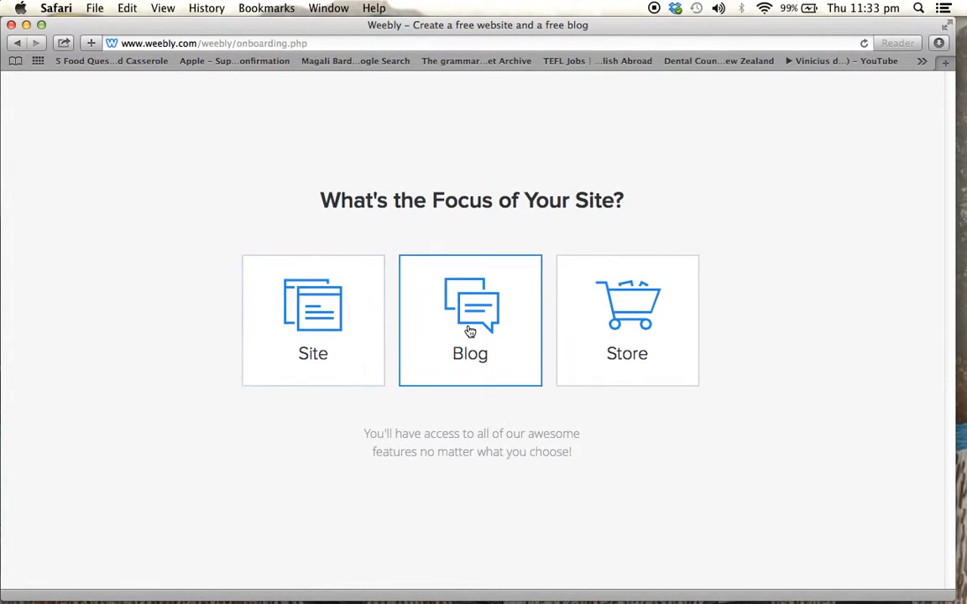
pyautogui.click(297, 292)
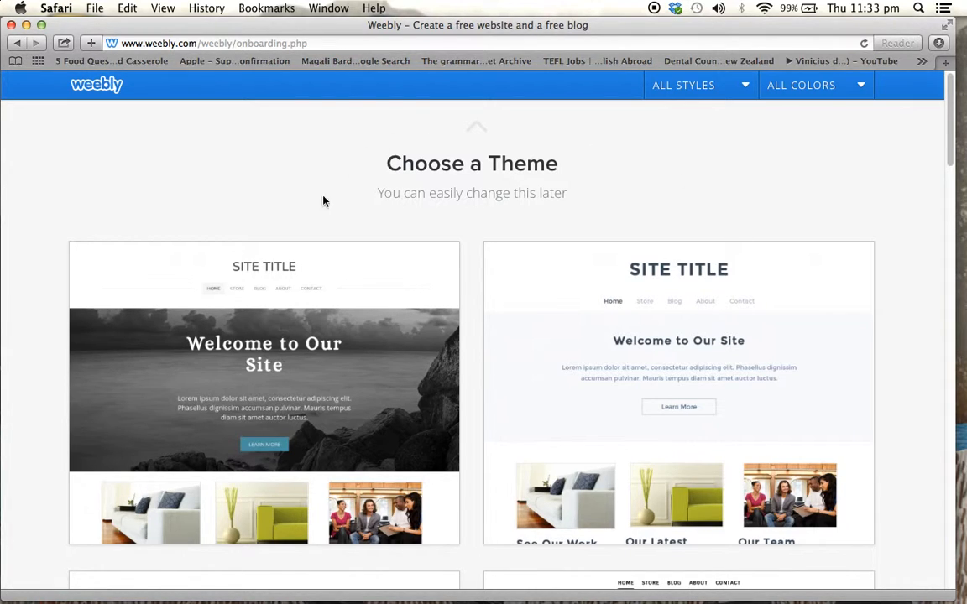
# Browse through the themes offered for the new site
pyautogui.scroll(-10, 906, 370)
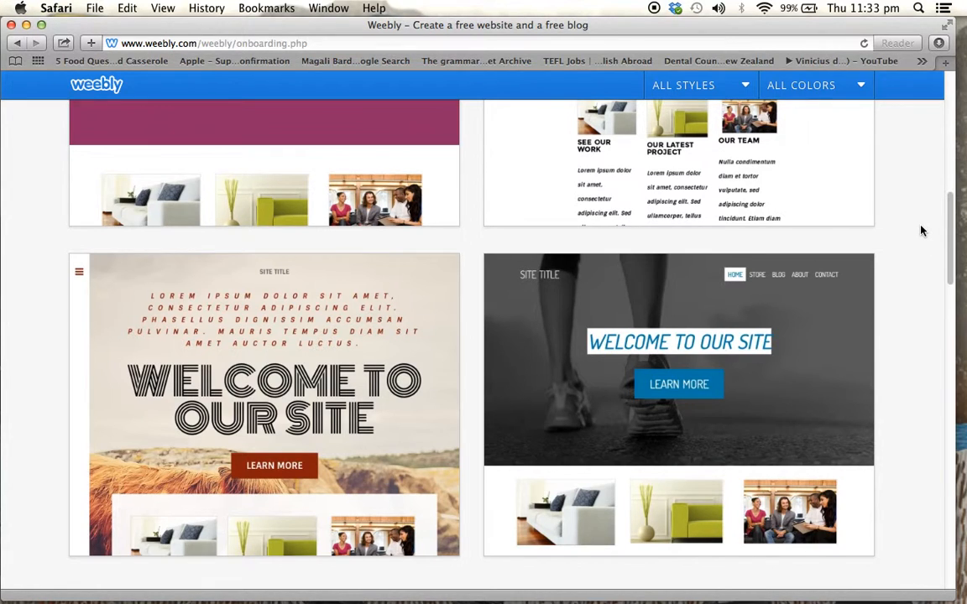
pyautogui.scroll(-4, 920, 231)
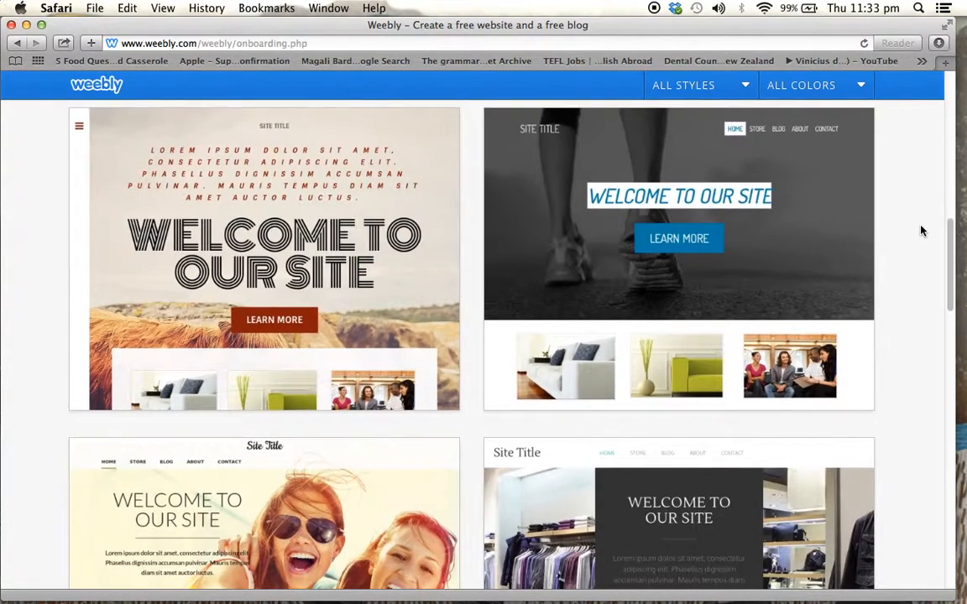
pyautogui.scroll(2, 921, 230)
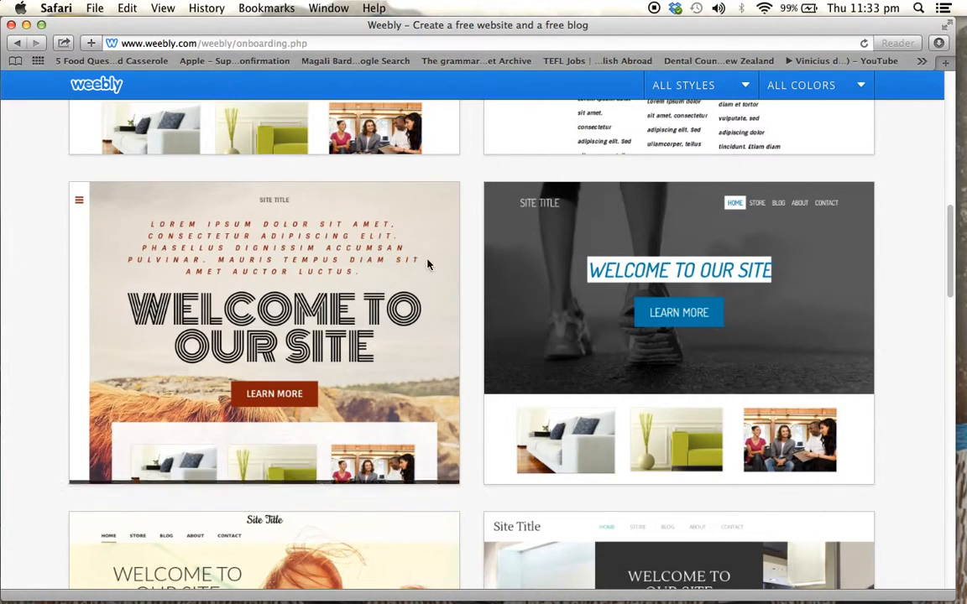
pyautogui.moveTo(78, 314)
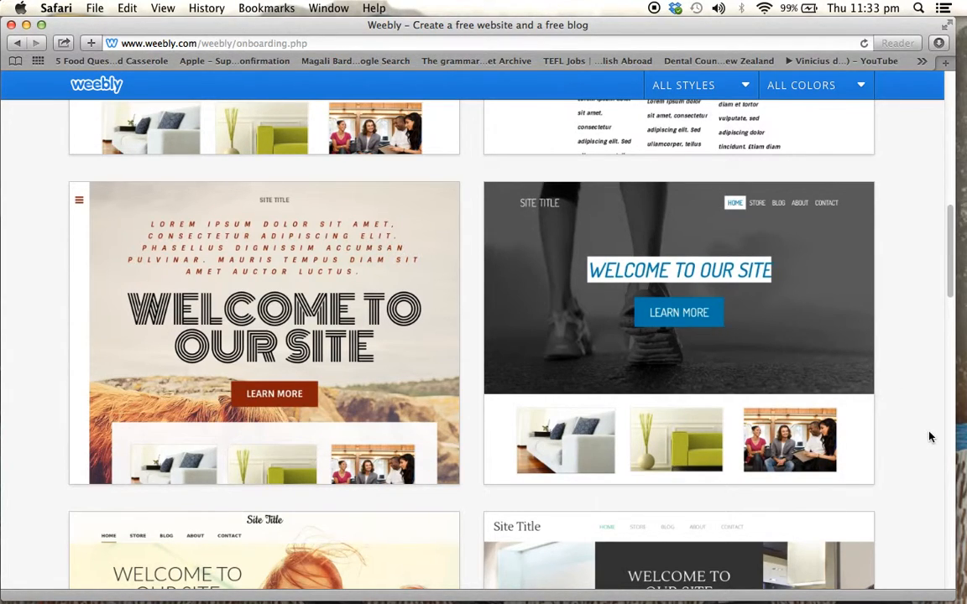
pyautogui.scroll(-5, 930, 437)
pyautogui.scroll(-4, 929, 437)
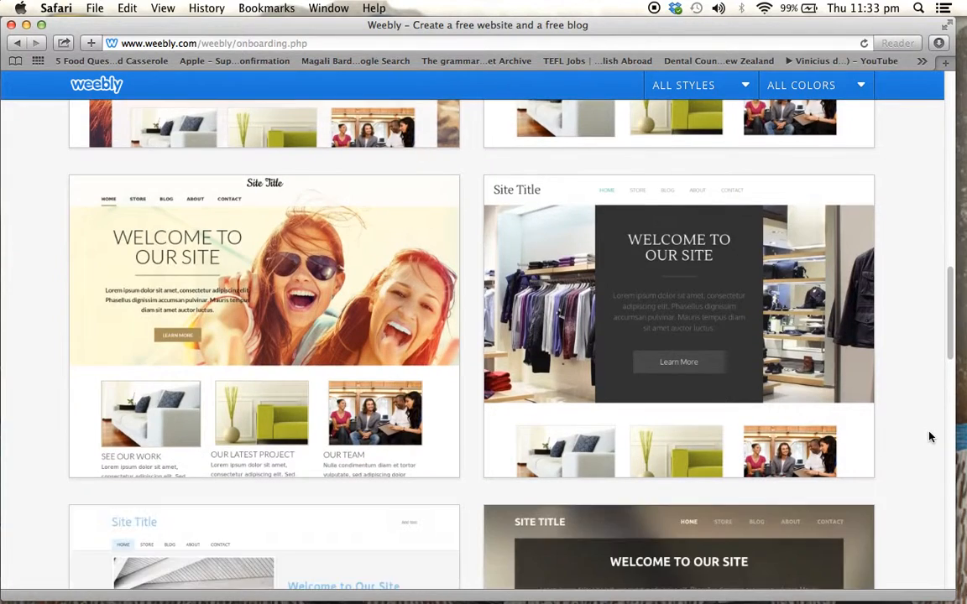
pyautogui.scroll(10, 930, 437)
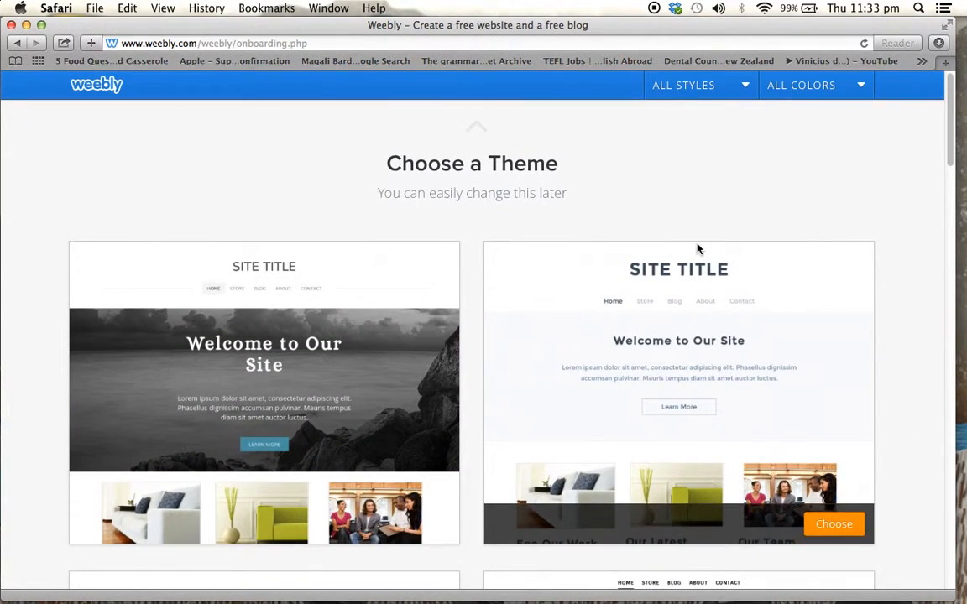
# Filter the themes by red and browse them
pyautogui.click(821, 88)
pyautogui.click(815, 122)
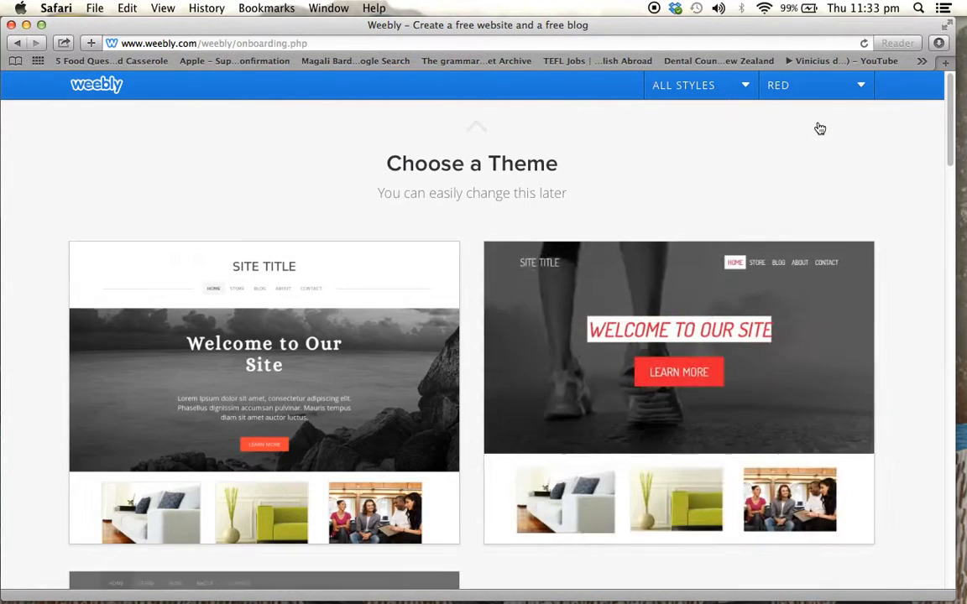
pyautogui.scroll(-5, 905, 394)
pyautogui.scroll(-5, 905, 394)
pyautogui.scroll(10, 902, 393)
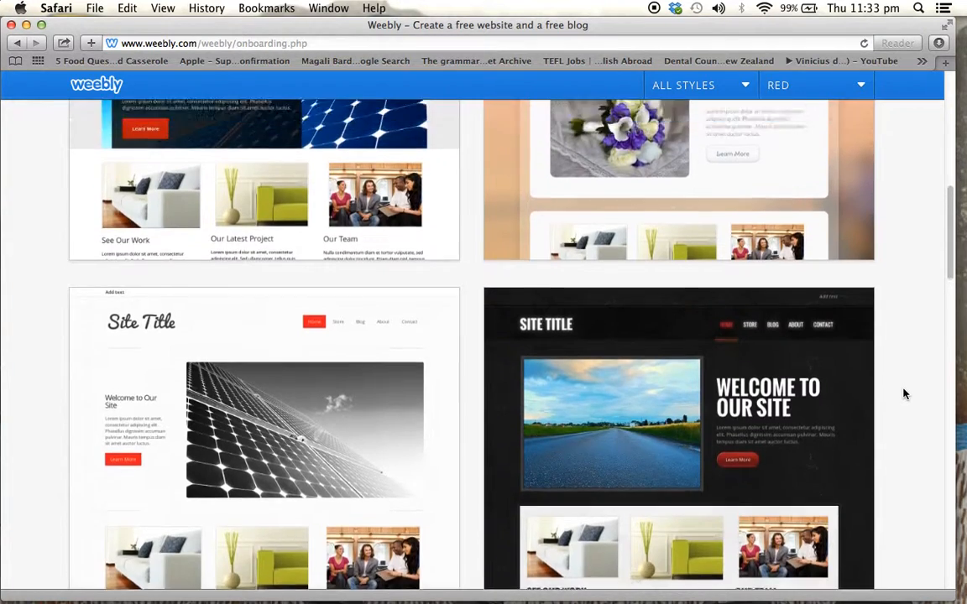
# Change the theme color filter to yellow and browse the themes
pyautogui.click(852, 85)
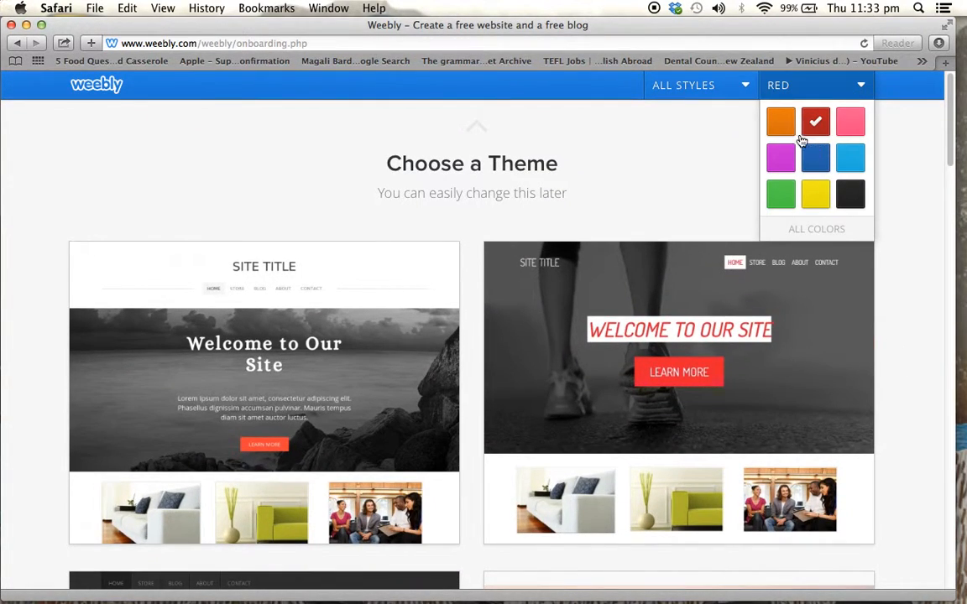
pyautogui.click(816, 194)
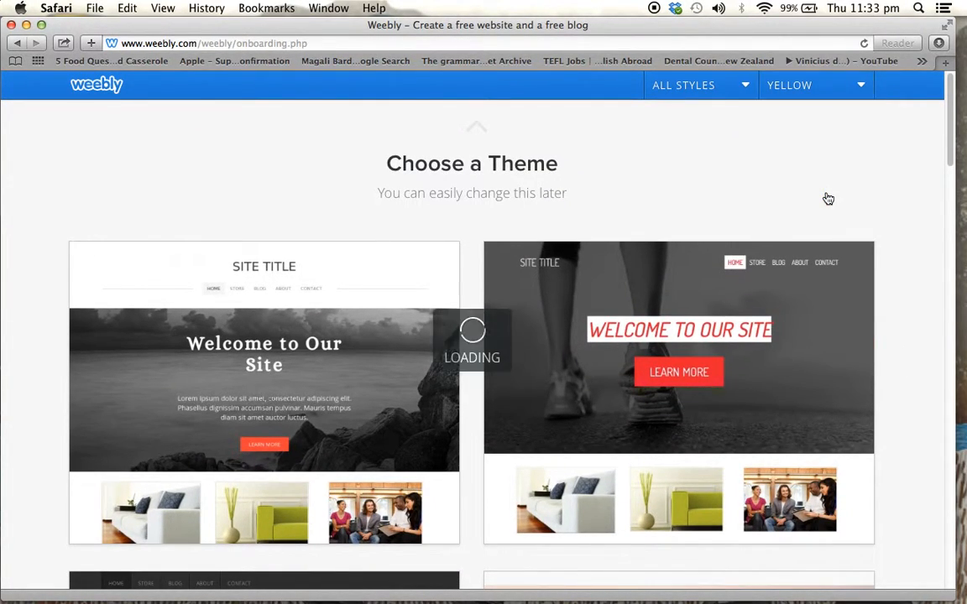
pyautogui.moveTo(873, 414)
pyautogui.scroll(-3, 872, 415)
pyautogui.scroll(3, 872, 415)
# Set the theme filters to black and the Minimalist style, and browse the matching themes
pyautogui.click(861, 85)
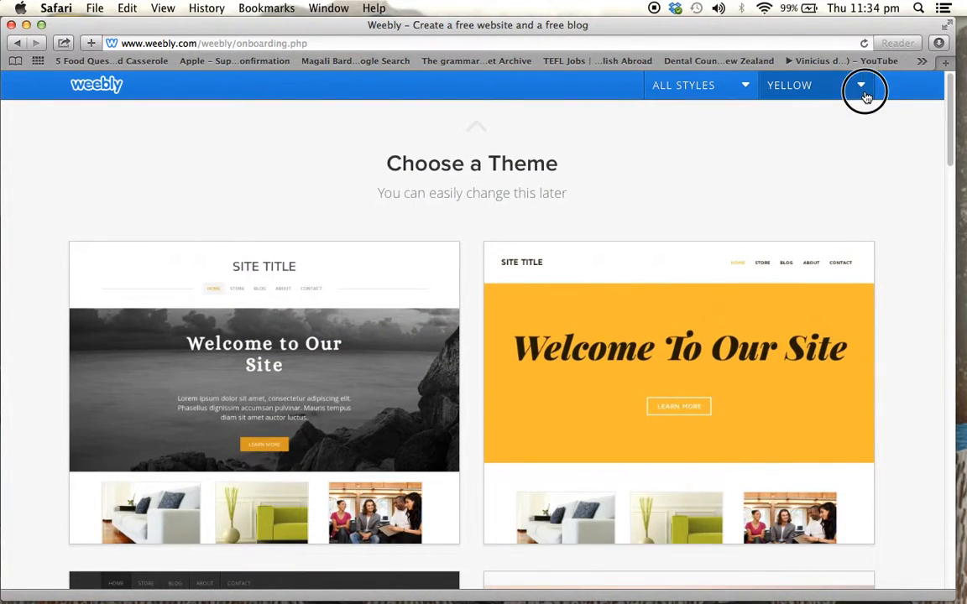
pyautogui.click(852, 199)
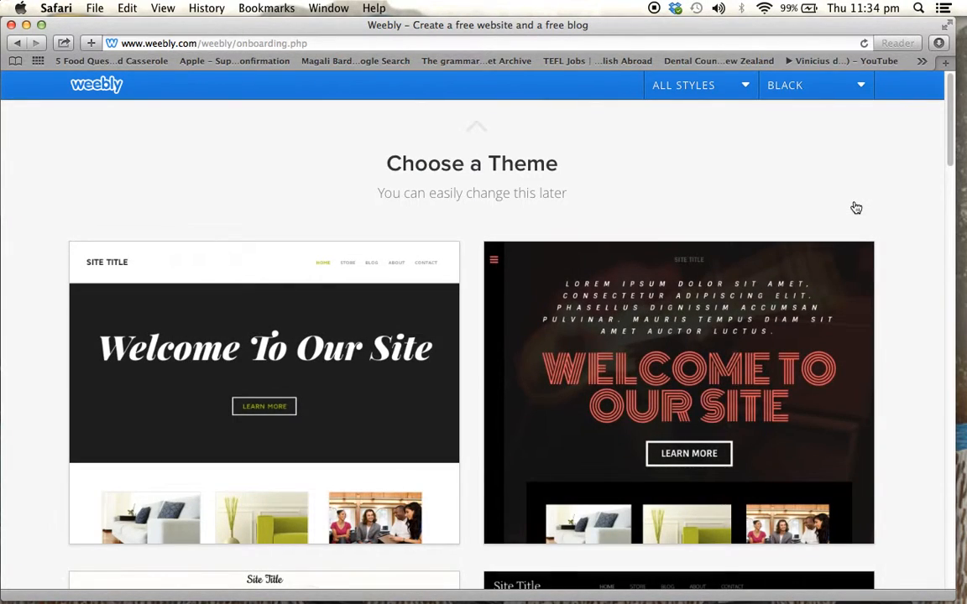
pyautogui.click(739, 85)
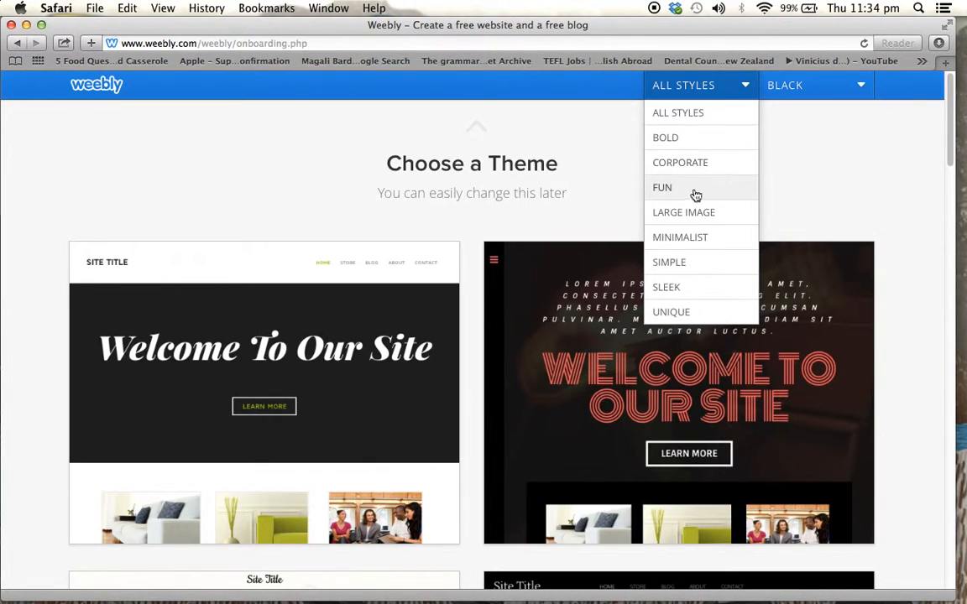
pyautogui.click(680, 238)
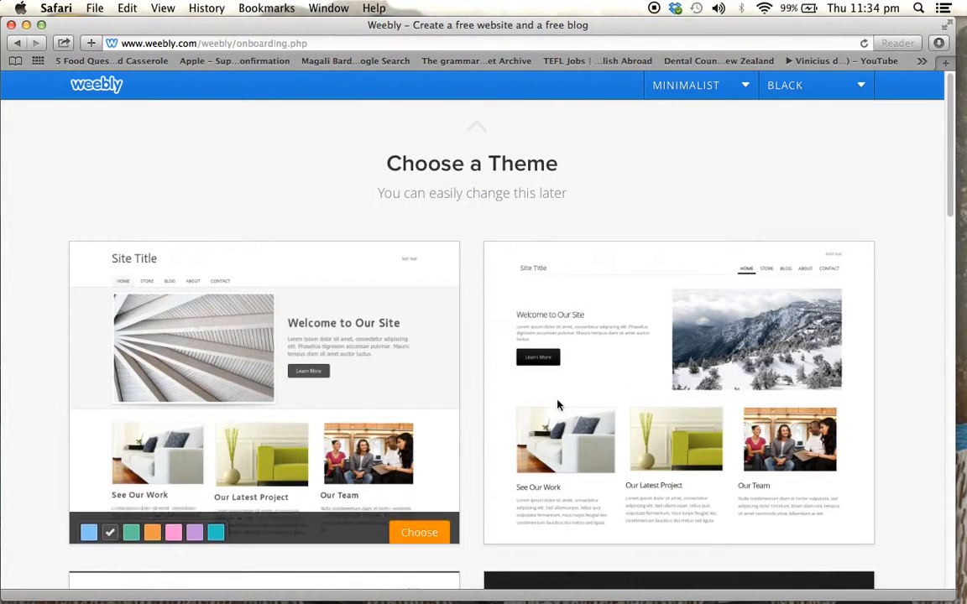
pyautogui.scroll(-8, 897, 445)
pyautogui.scroll(10, 897, 439)
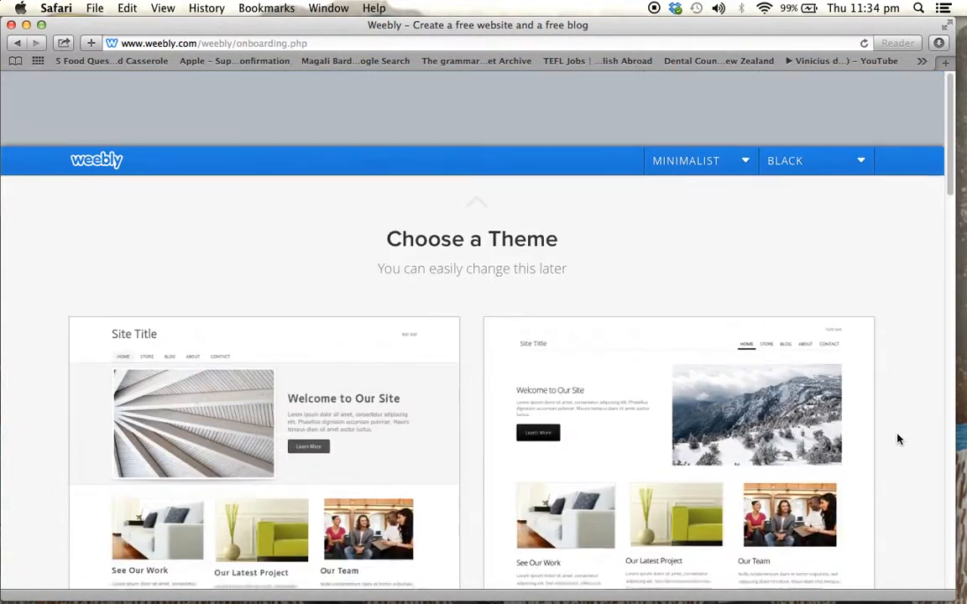
# Change the style filter to Bold and choose the black theme with the forest header image
pyautogui.click(695, 86)
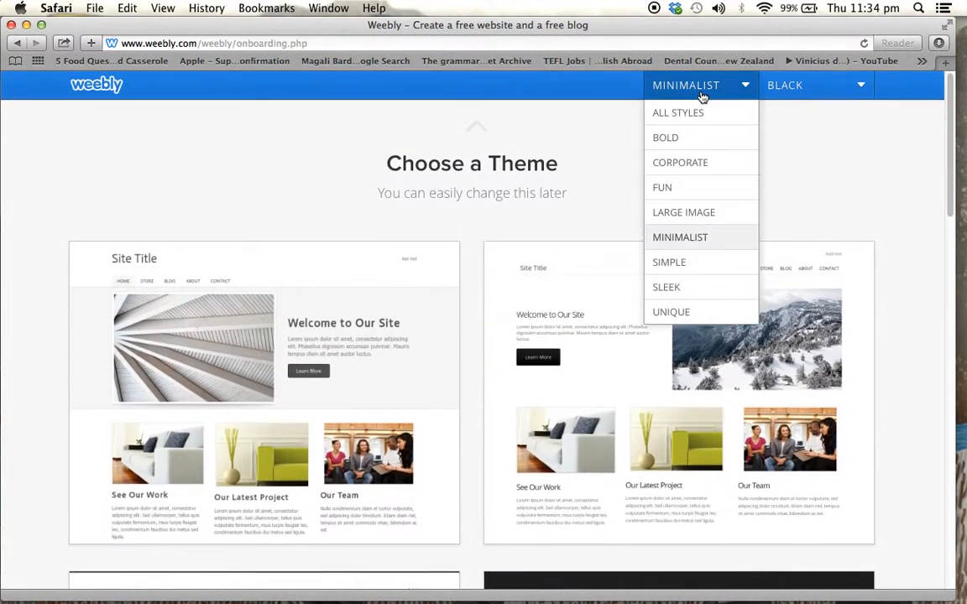
pyautogui.click(687, 139)
pyautogui.scroll(-2, 810, 369)
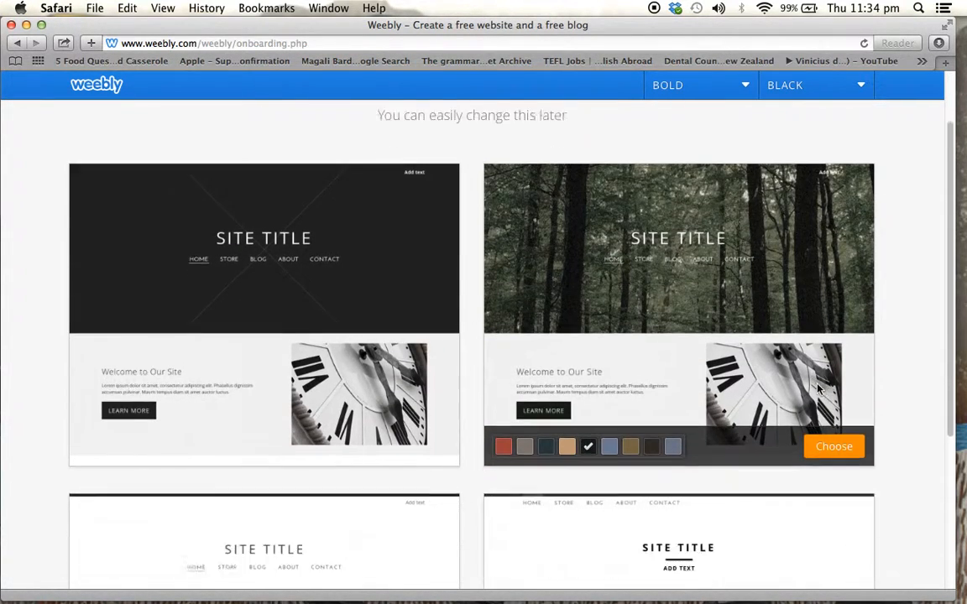
pyautogui.scroll(-5, 819, 388)
pyautogui.scroll(8, 735, 344)
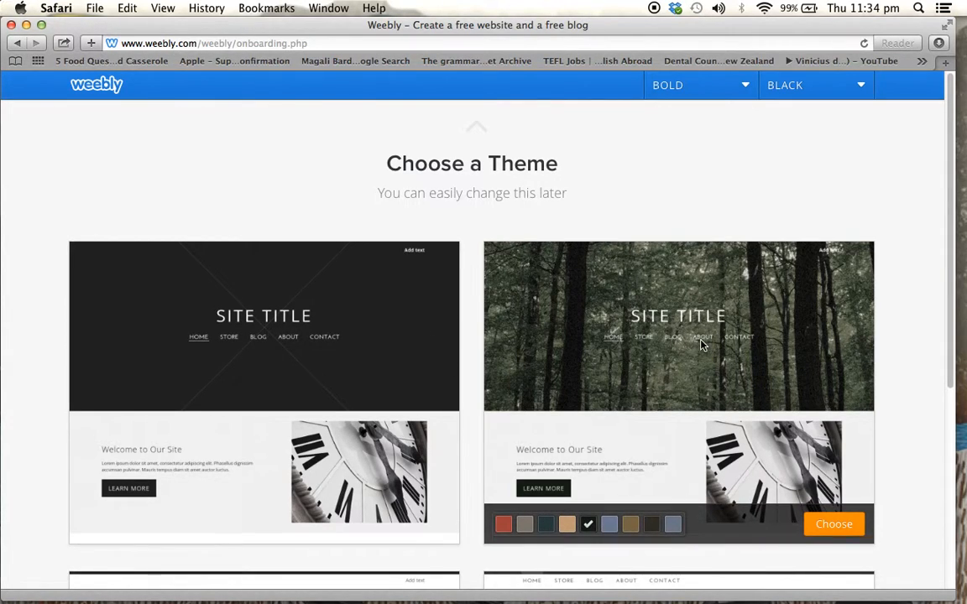
pyautogui.click(828, 530)
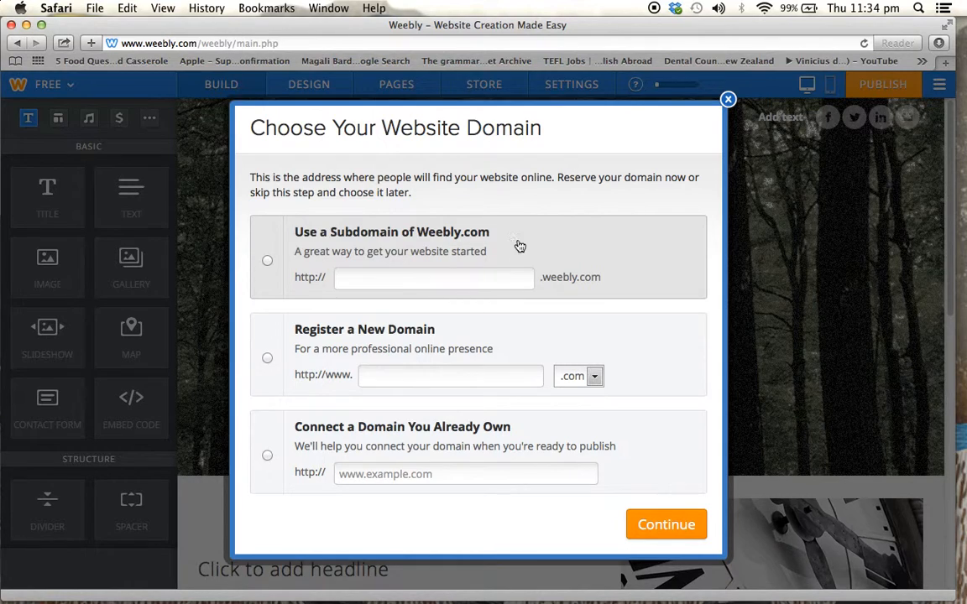
# Choose a free Weebly.com subdomain for the site, enter frankismycolleague as its address and continue to the editor
pyautogui.moveTo(493, 235); pyautogui.dragTo(305, 221)
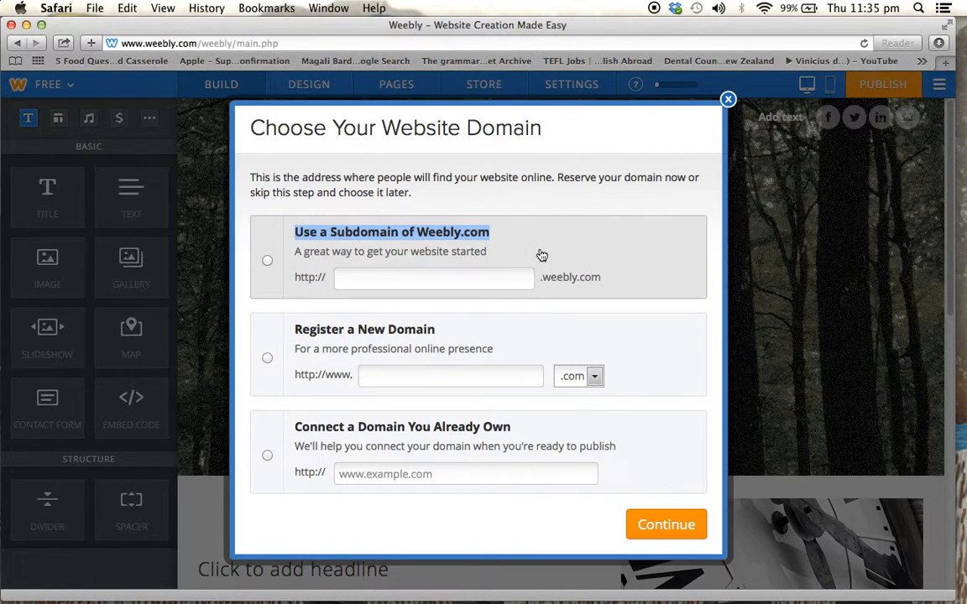
pyautogui.click(484, 283)
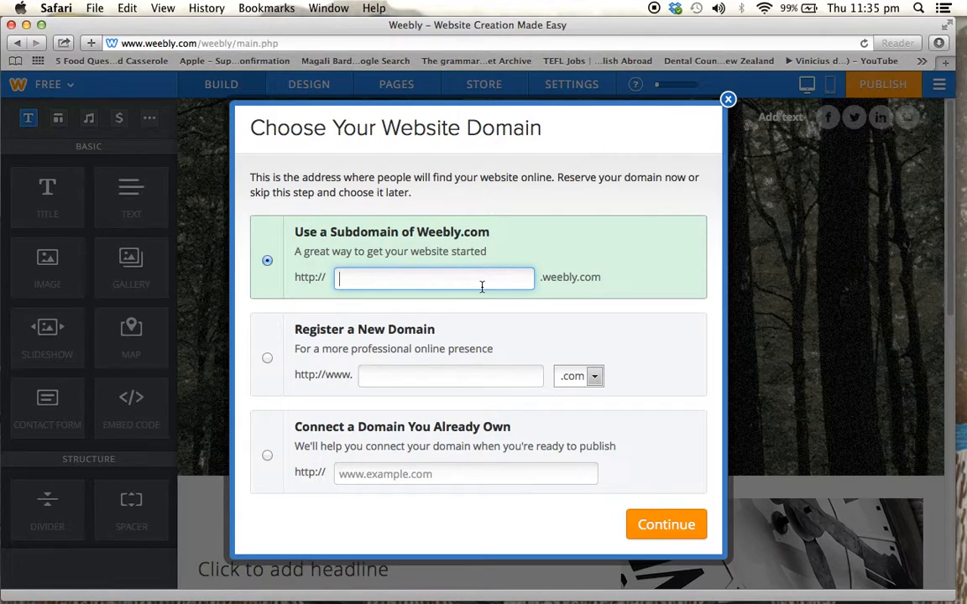
pyautogui.write('frank')
pyautogui.press('BackSpace')
pyautogui.write('i')
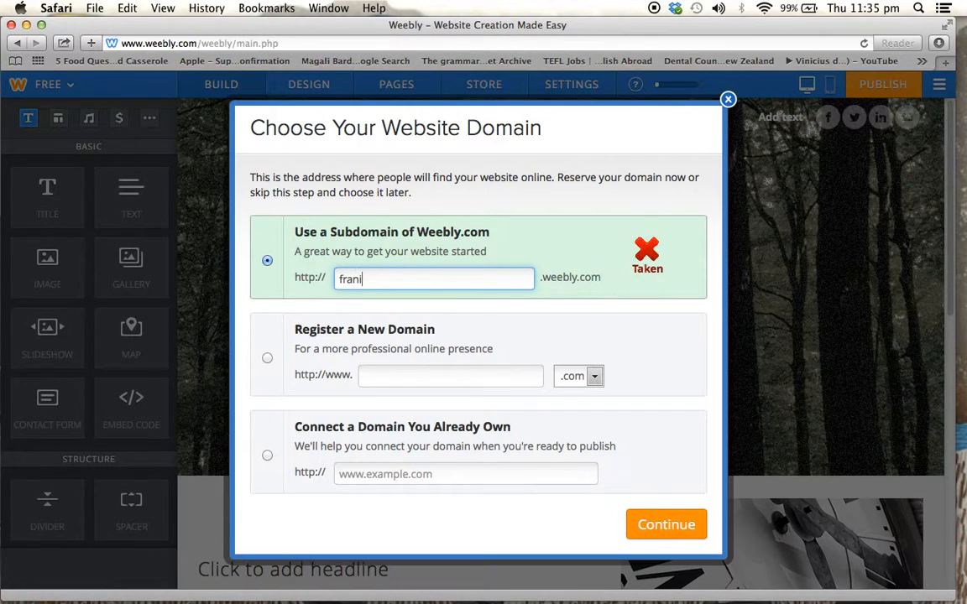
pyautogui.press('BackSpace')
pyautogui.write('k')
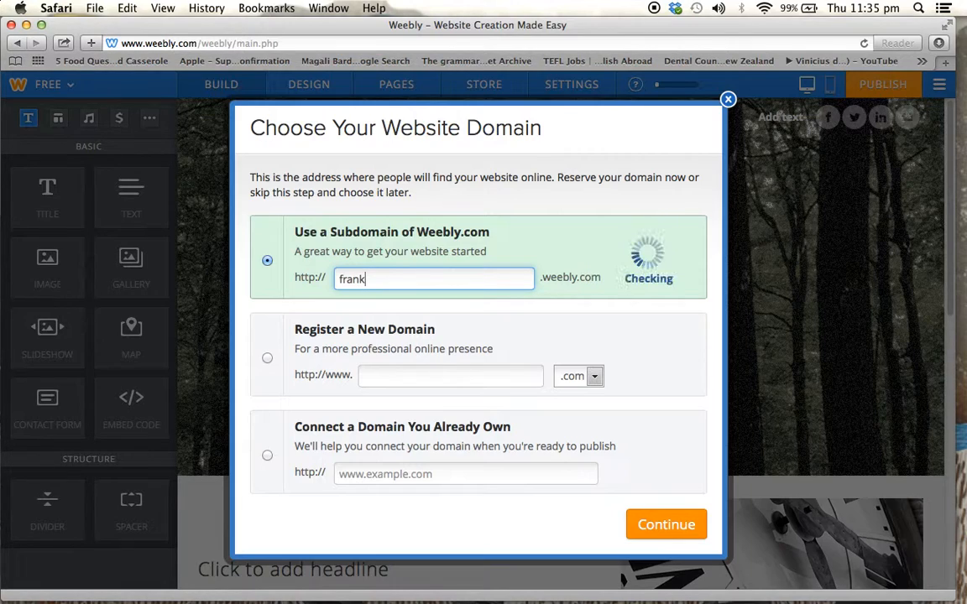
pyautogui.write('ismycolleague')
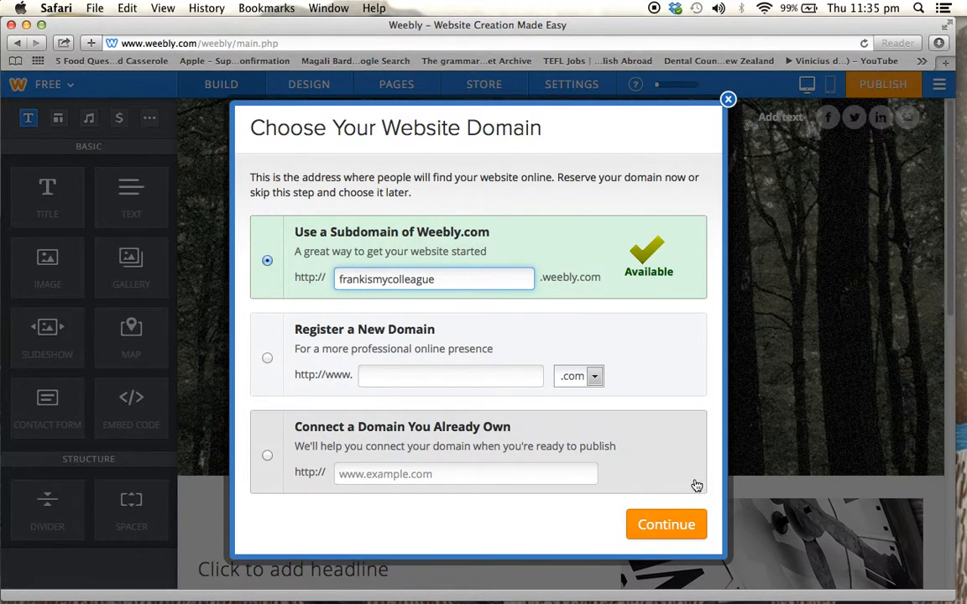
pyautogui.click(687, 526)
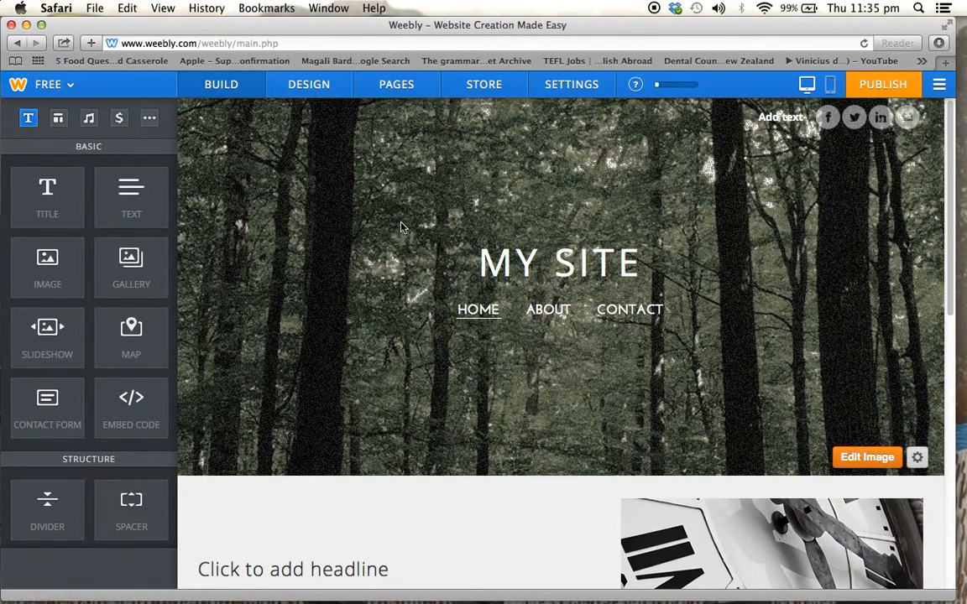
# Start publishing the website and accept the frankismycolleague Weebly subdomain as its domain
pyautogui.scroll(-5, 401, 227)
pyautogui.scroll(5, 401, 226)
pyautogui.click(883, 85)
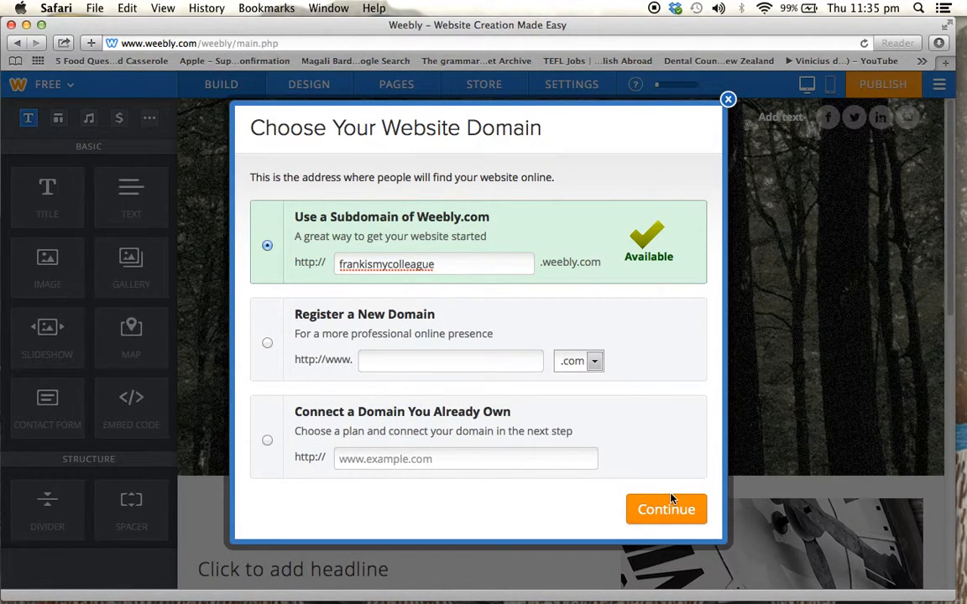
pyautogui.click(672, 519)
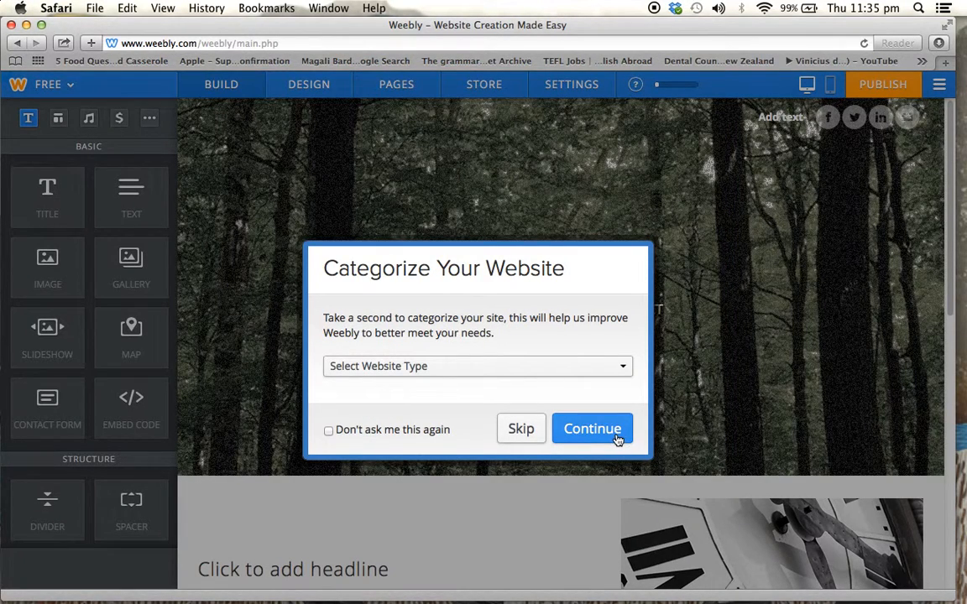
# Categorize the website as Personal and continue to complete publishing
pyautogui.click(609, 369)
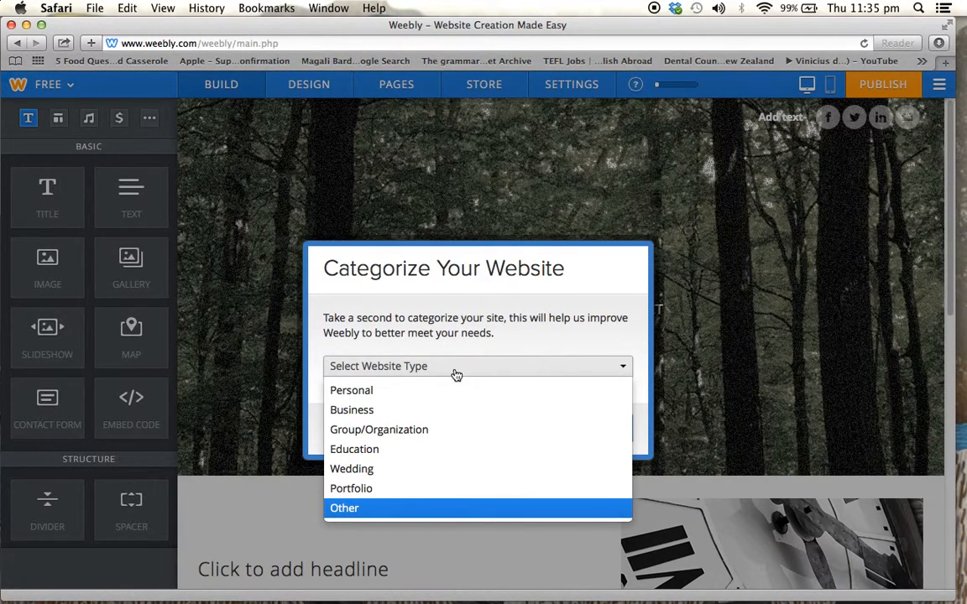
pyautogui.click(430, 393)
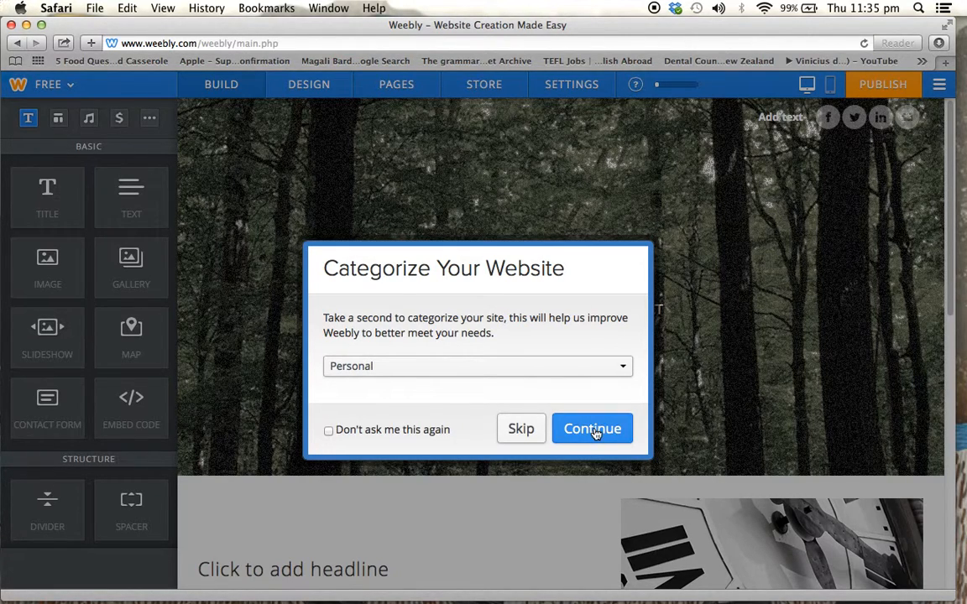
pyautogui.click(600, 366)
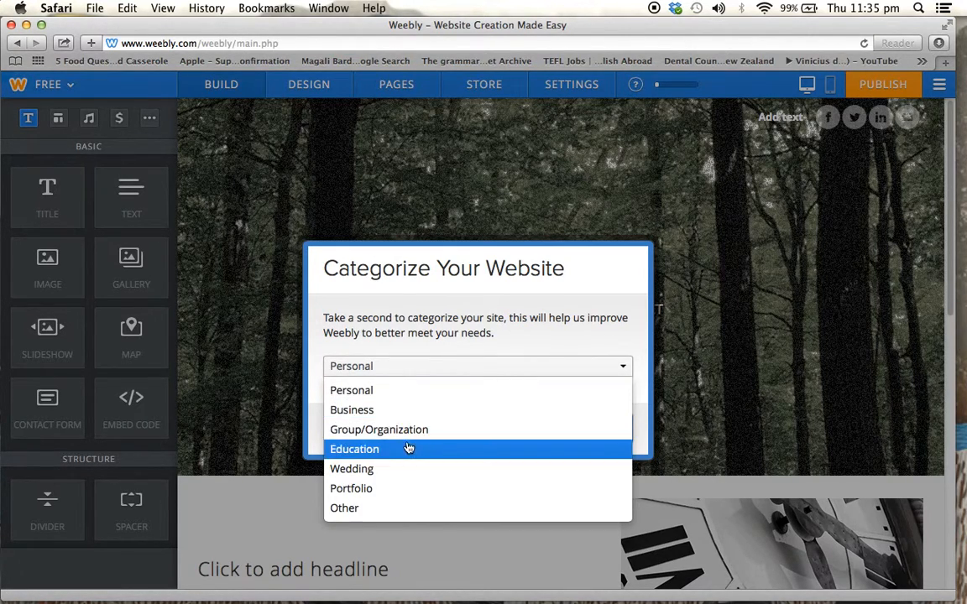
pyautogui.click(430, 396)
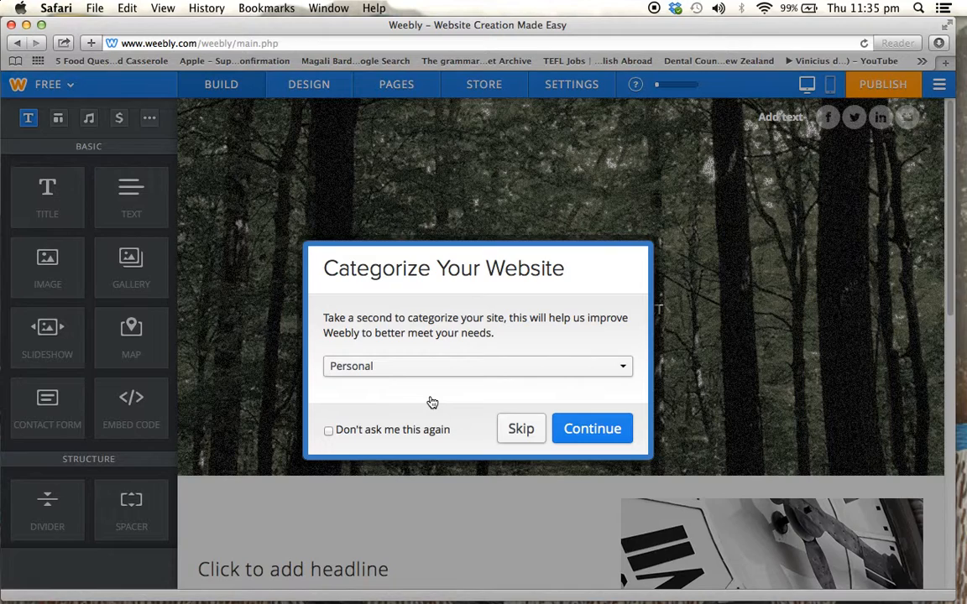
pyautogui.click(592, 429)
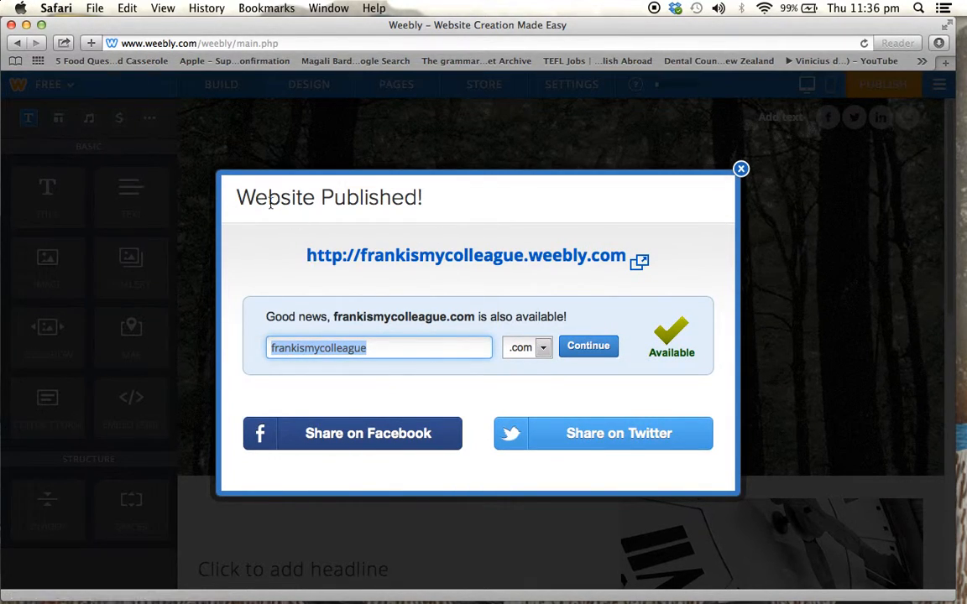
pyautogui.moveTo(341, 260); pyautogui.dragTo(358, 259)
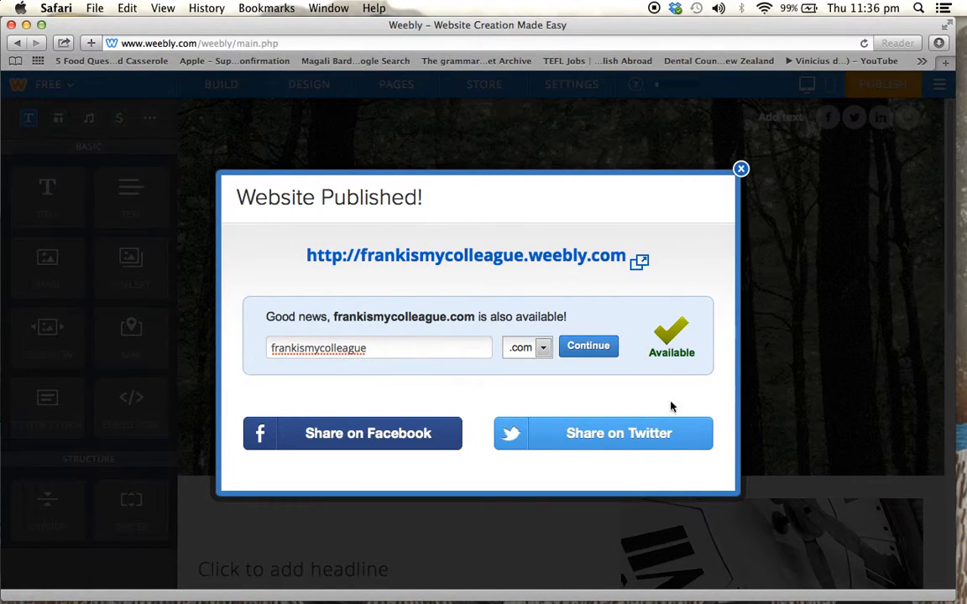
pyautogui.moveTo(680, 587)
pyautogui.moveTo(296, 261); pyautogui.dragTo(626, 254)
pyautogui.press('super+c')
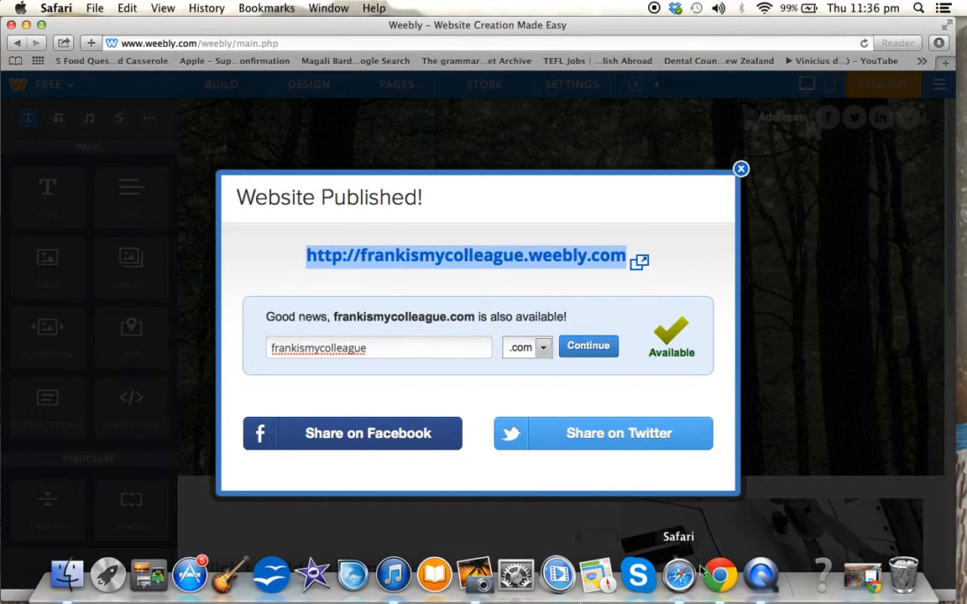
pyautogui.click(722, 577)
pyautogui.click(474, 57)
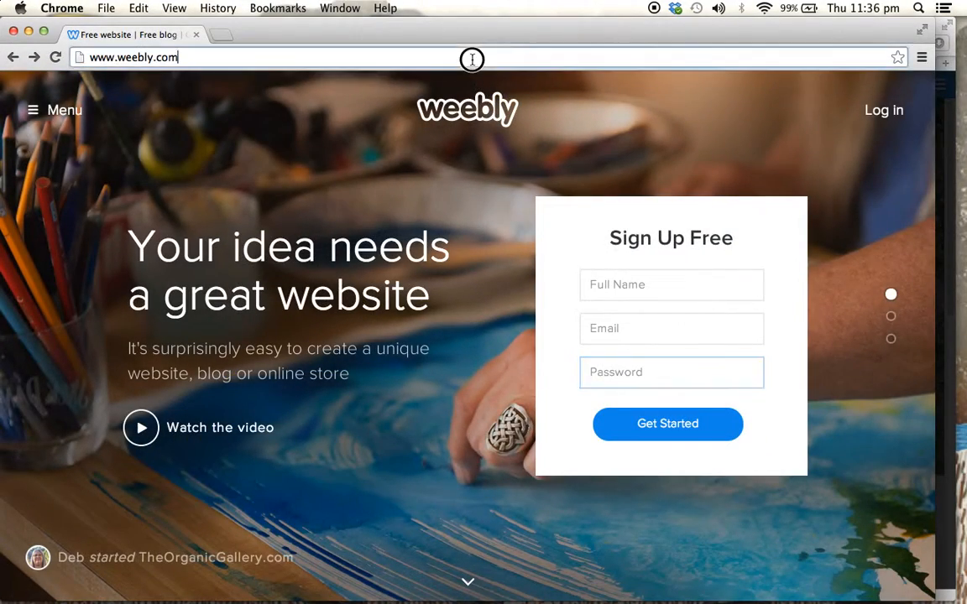
pyautogui.press('super+v')
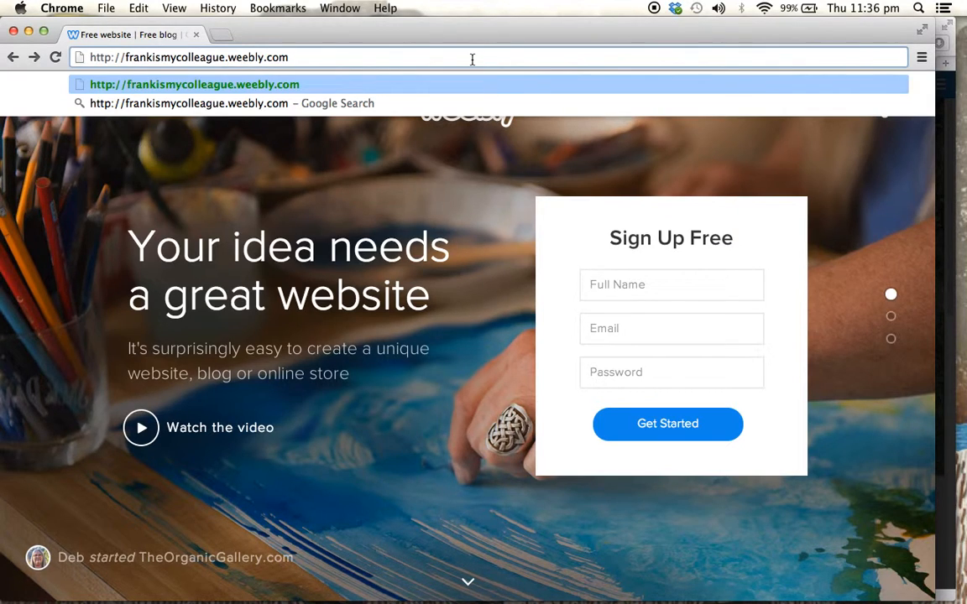
pyautogui.press('Return')
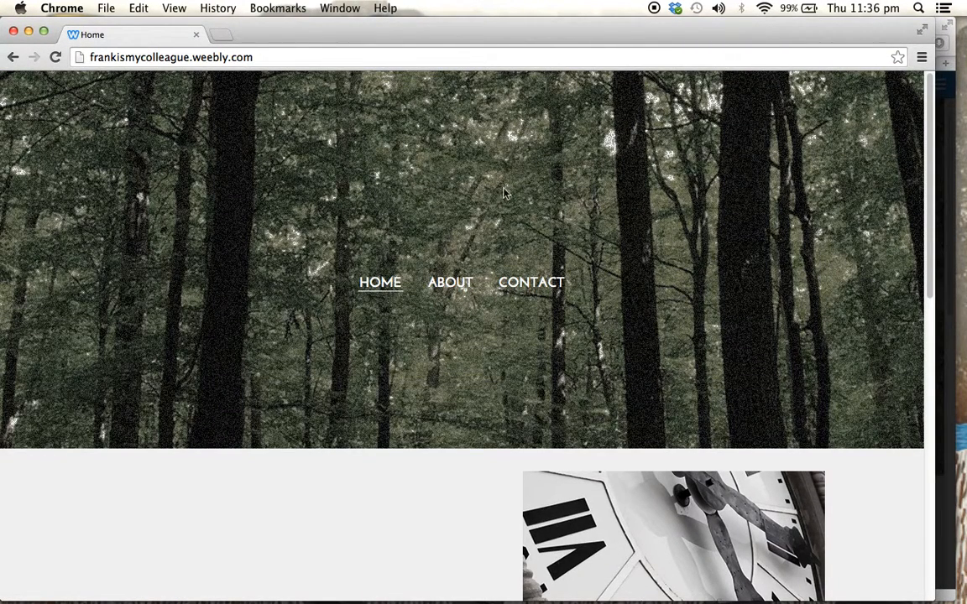
pyautogui.scroll(-5, 273, 153)
pyautogui.scroll(4, 272, 153)
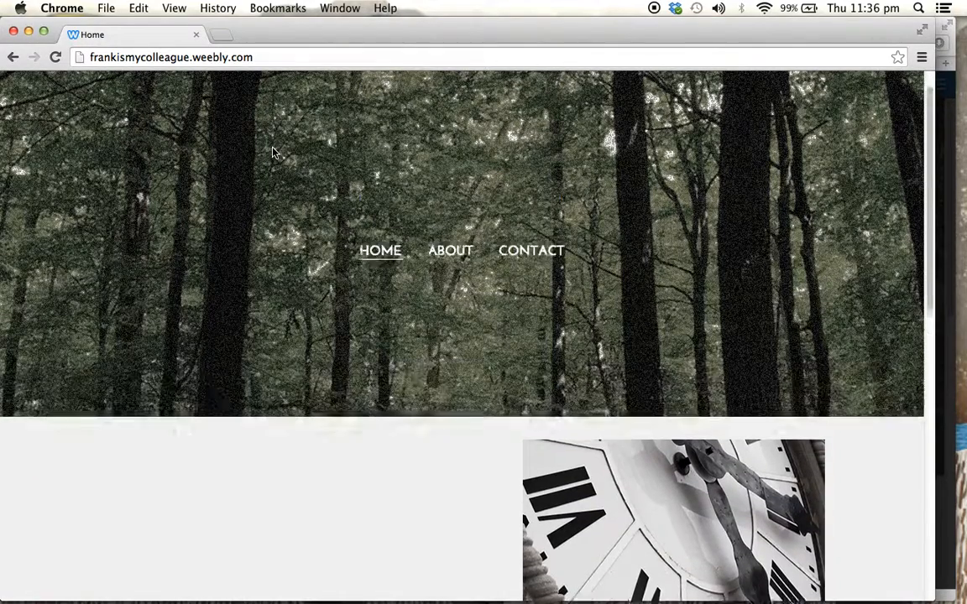
pyautogui.scroll(-5, 273, 153)
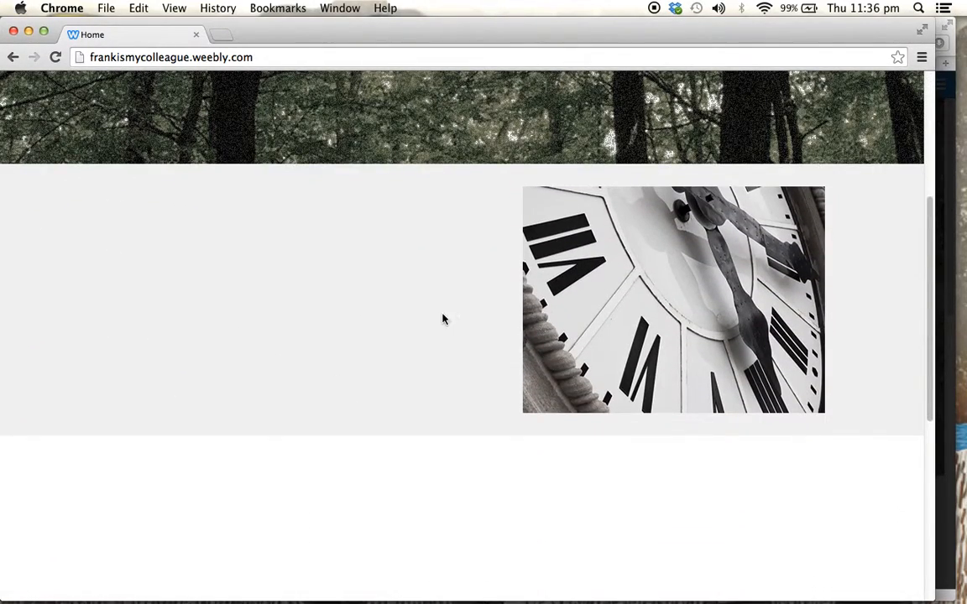
pyautogui.scroll(-10, 443, 319)
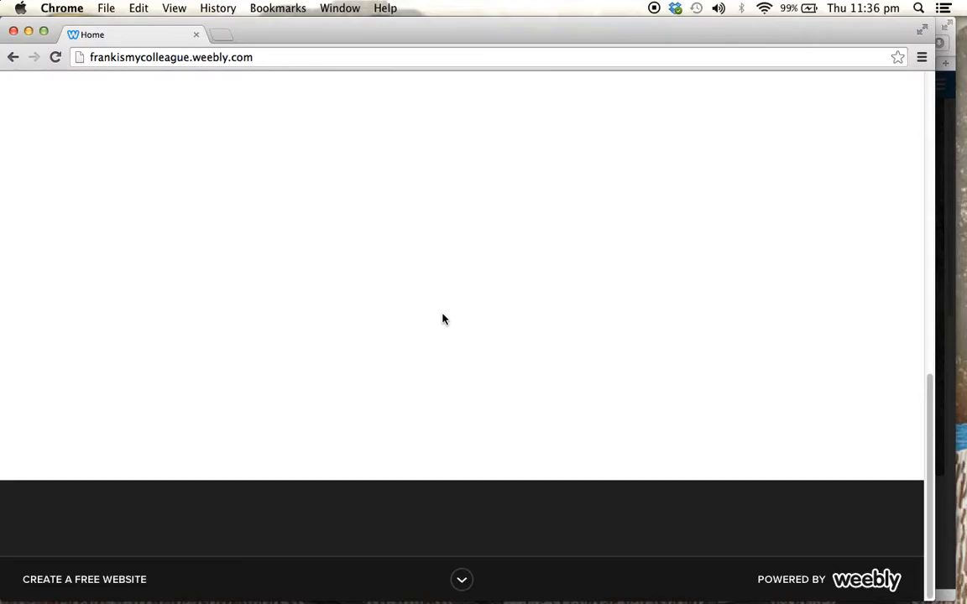
pyautogui.scroll(15, 443, 319)
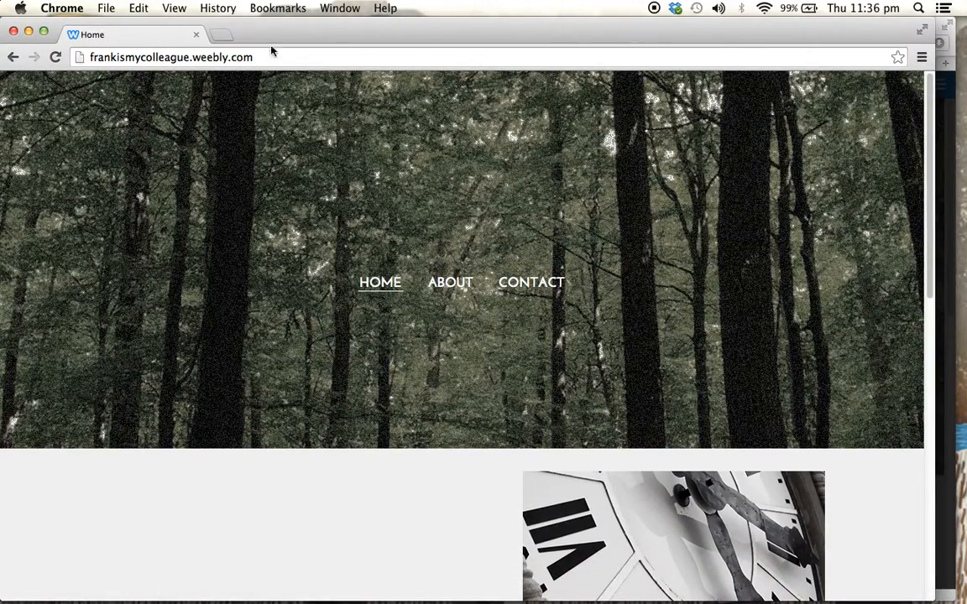
# Move the Chrome window aside, return to the Weebly editor in Safari and close the Website Published dialog
pyautogui.moveTo(272, 42); pyautogui.dragTo(381, 168)
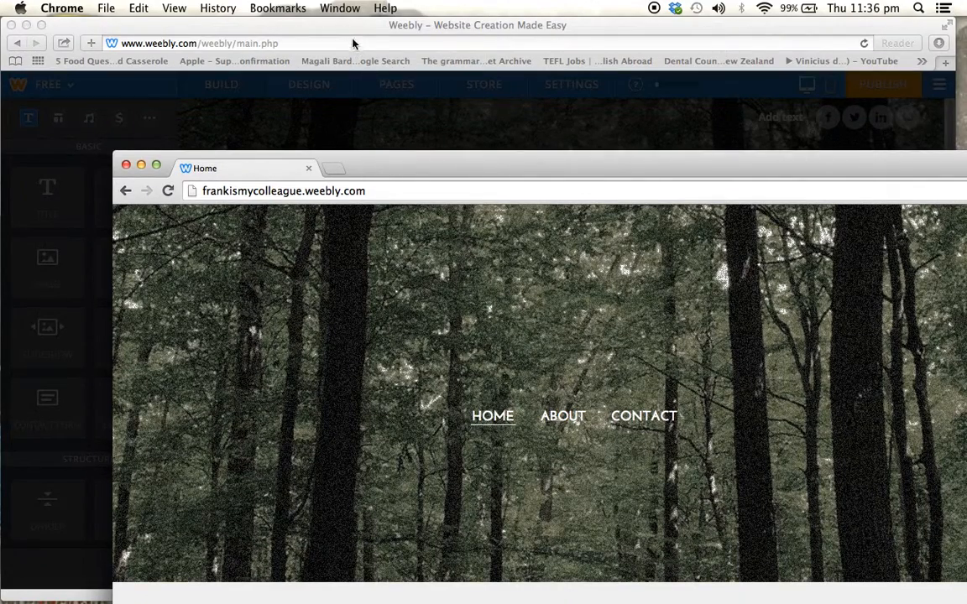
pyautogui.click(348, 32)
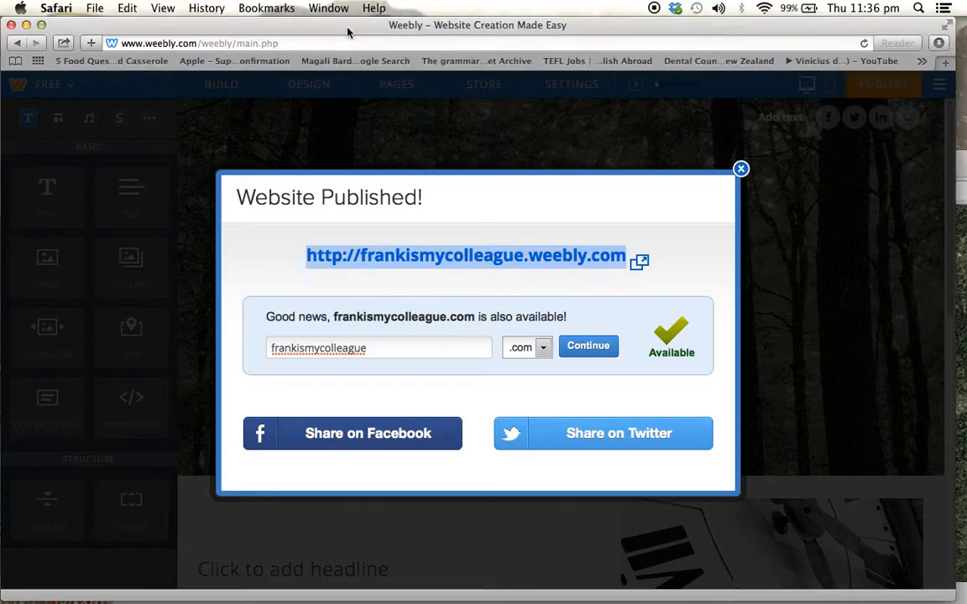
pyautogui.click(740, 168)
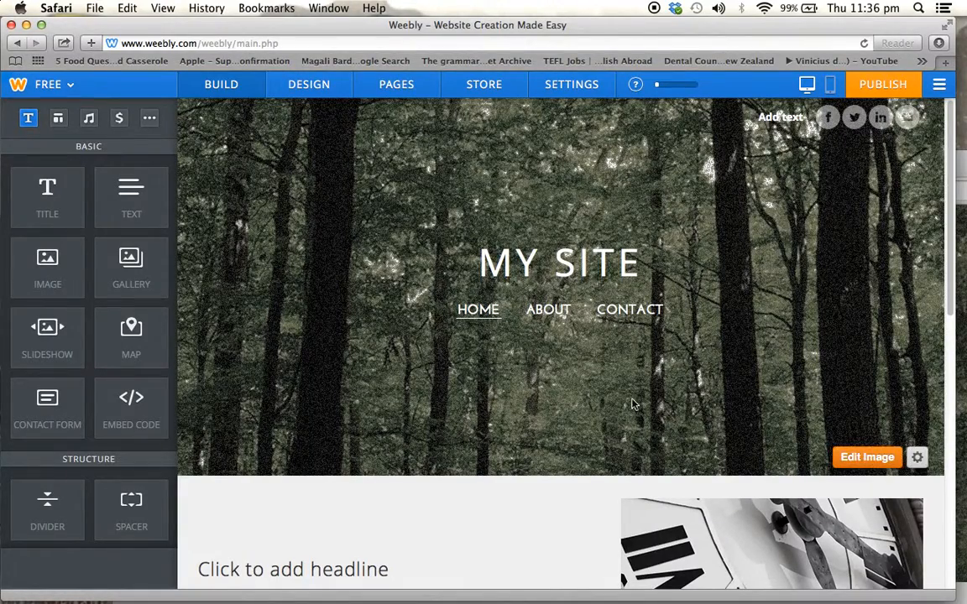